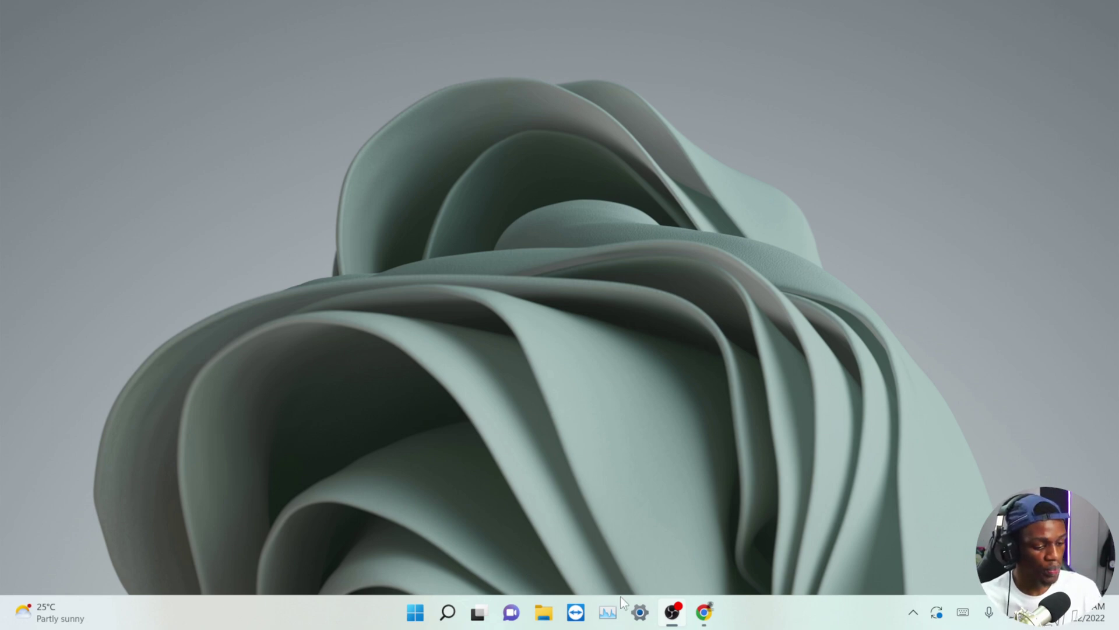
In Chrome's GitHub page, download LTSC-Add-MicrosoftStore via Code > Download ZIP
mouse_move(702, 615)
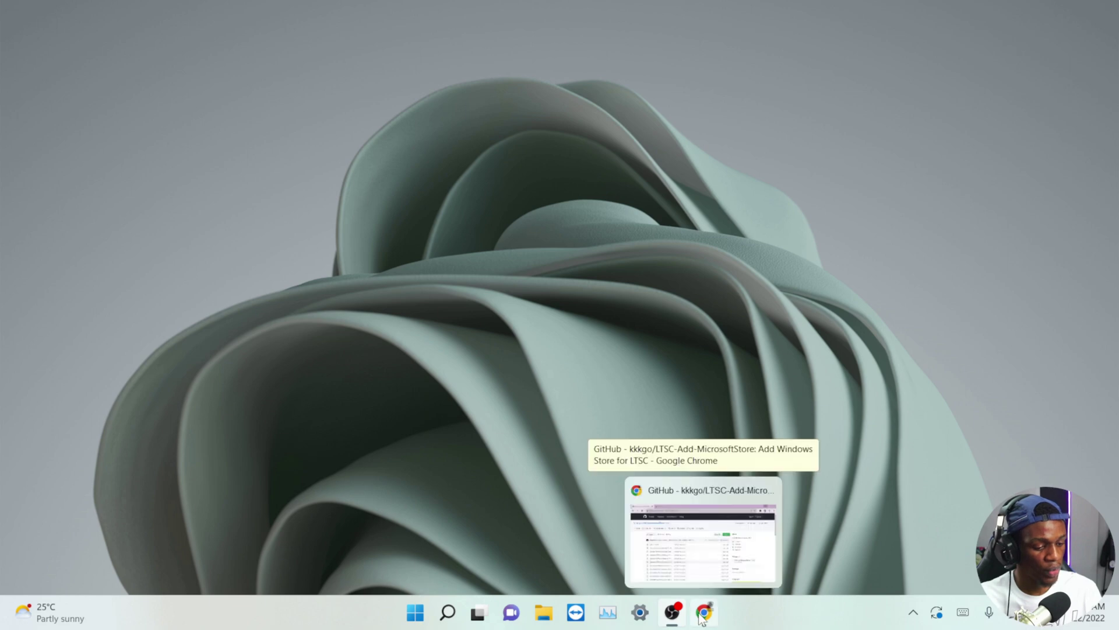
click(702, 542)
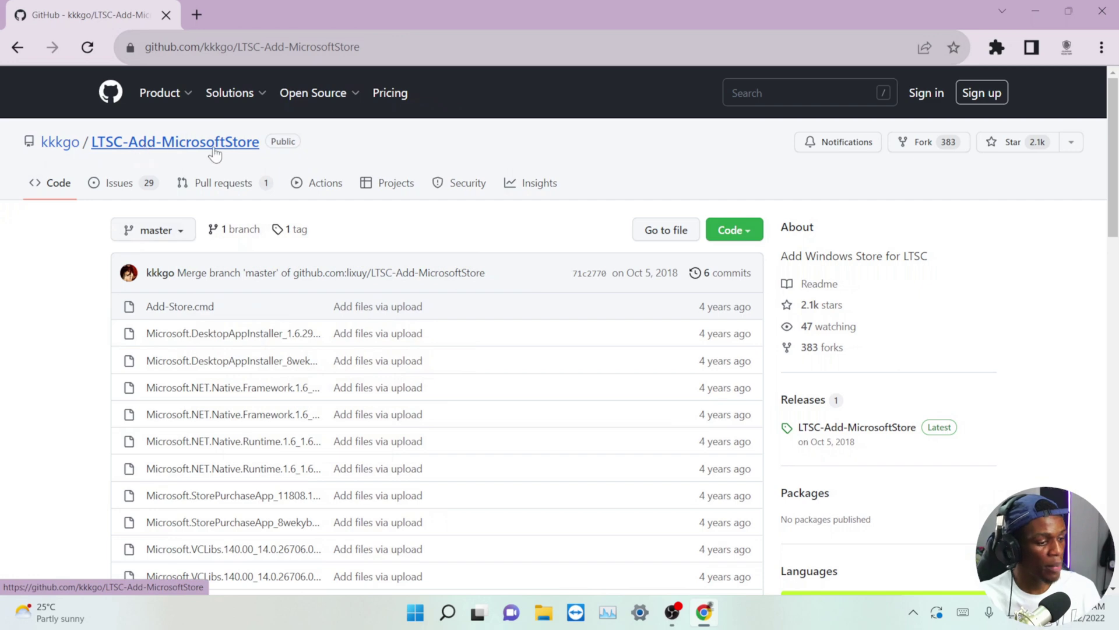
click(747, 233)
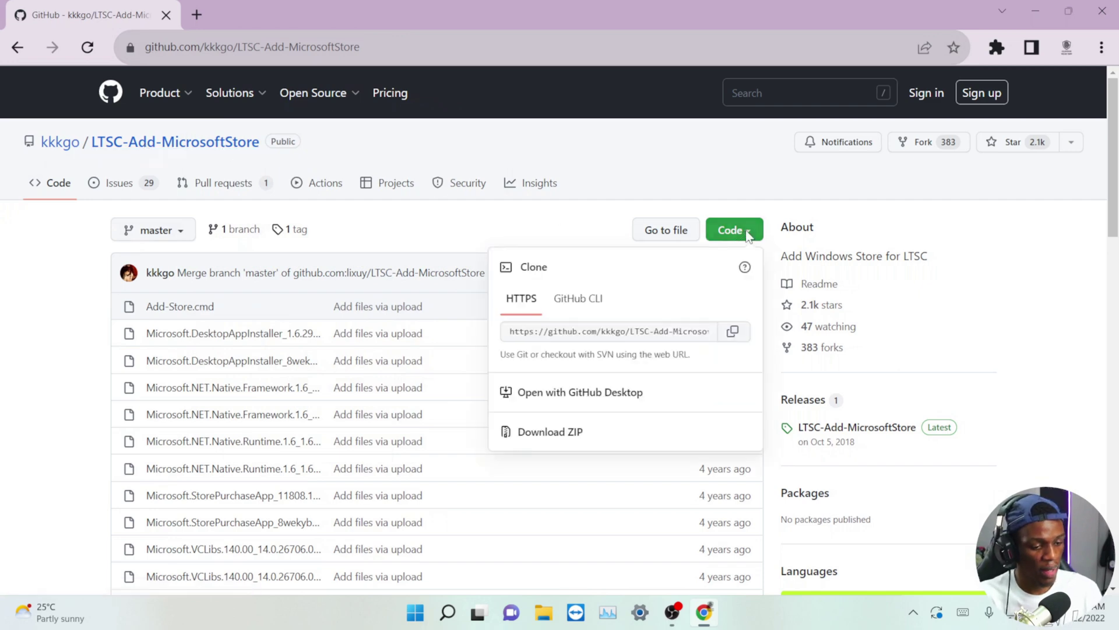
click(561, 439)
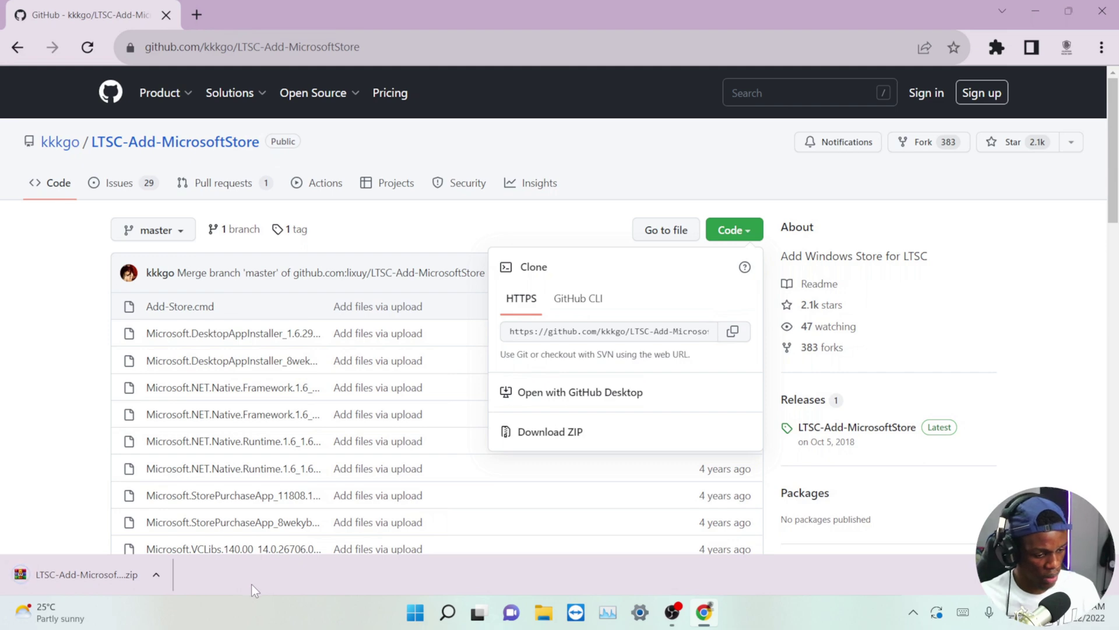
Show the downloaded LTSC-Add-MicrosoftStore-master.zip in its Downloads folder in File Explorer
click(156, 575)
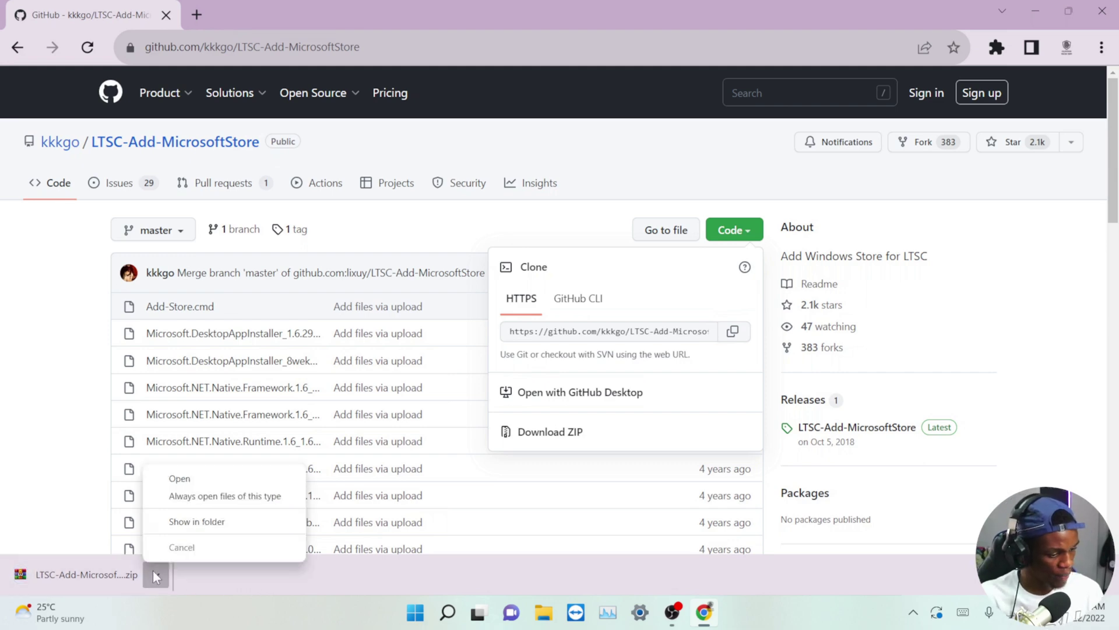
click(205, 524)
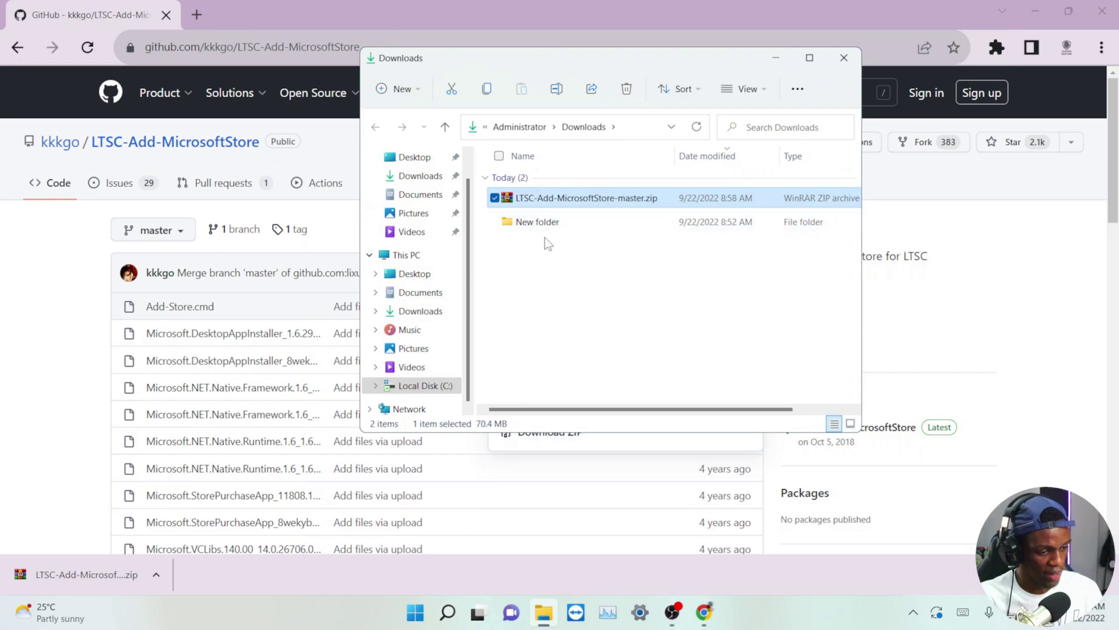
right_click(649, 203)
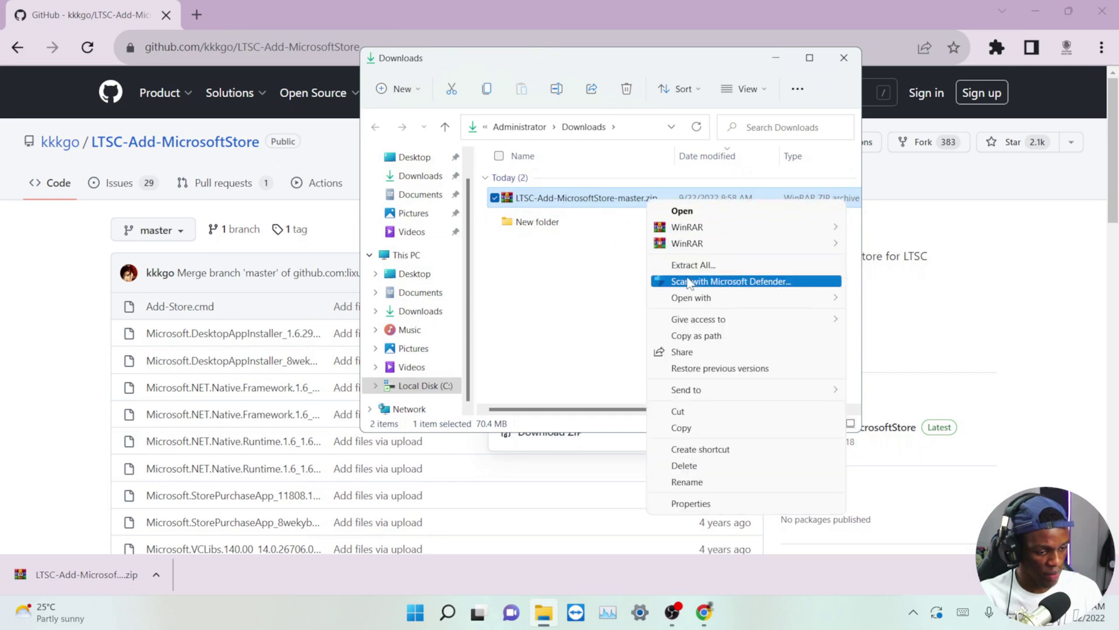
click(589, 266)
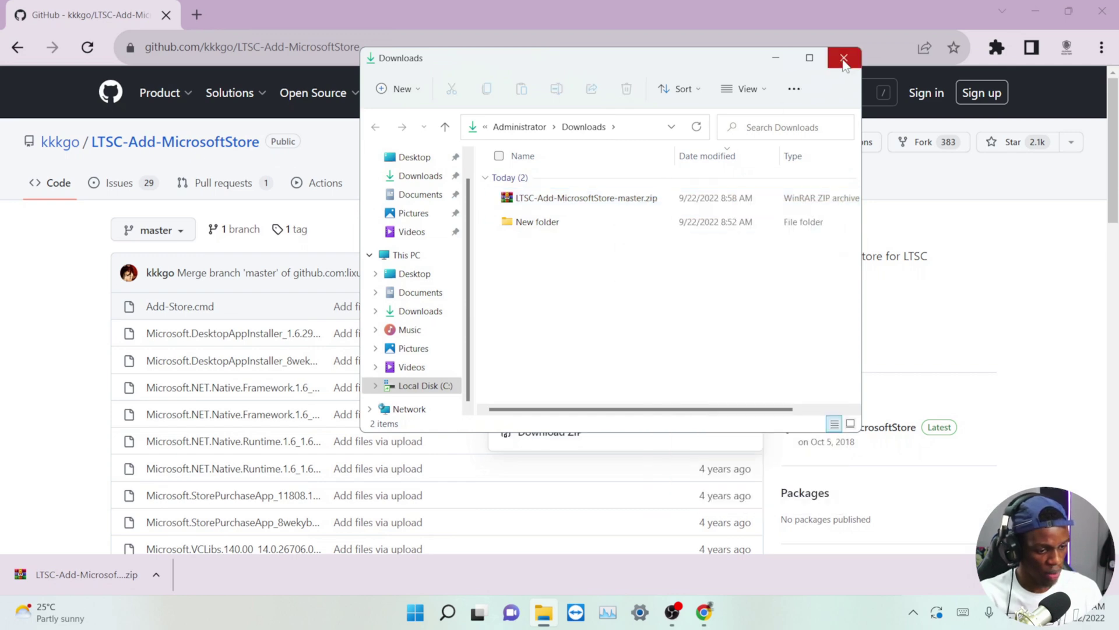
click(844, 58)
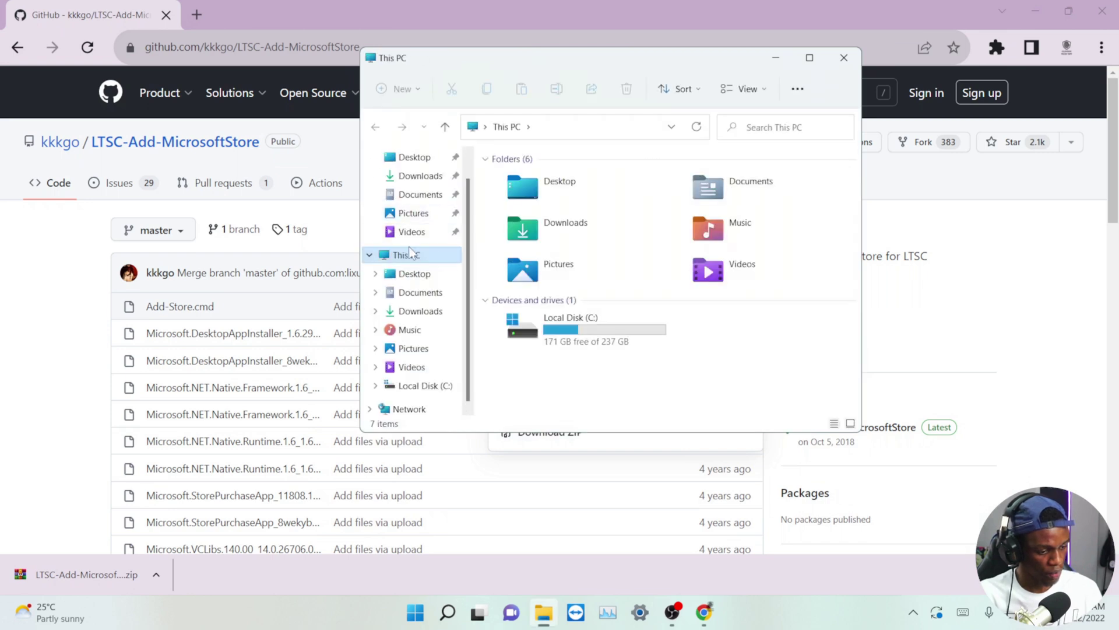
click(420, 176)
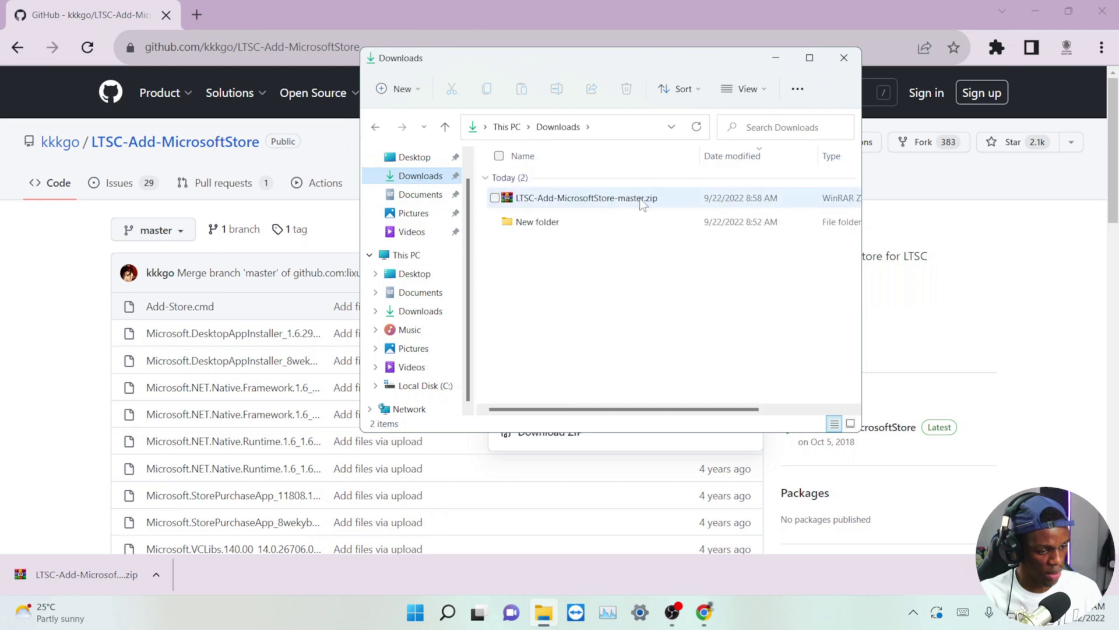
Extract LTSC-Add-MicrosoftStore-master.zip into Downloads and close the extracted folder's window
right_click(648, 198)
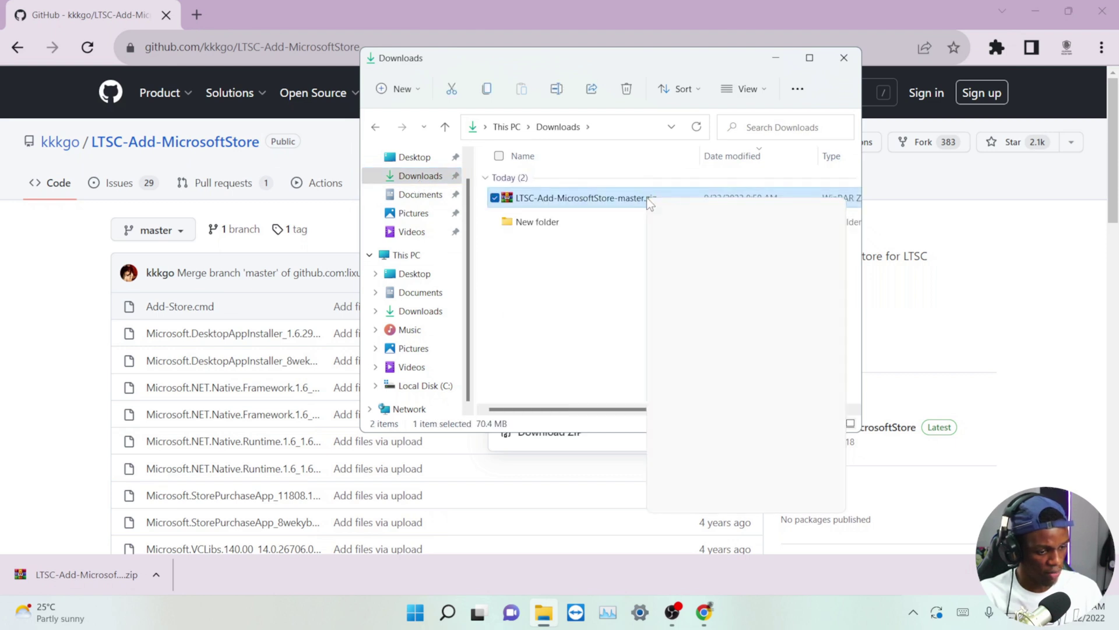
mouse_move(686, 242)
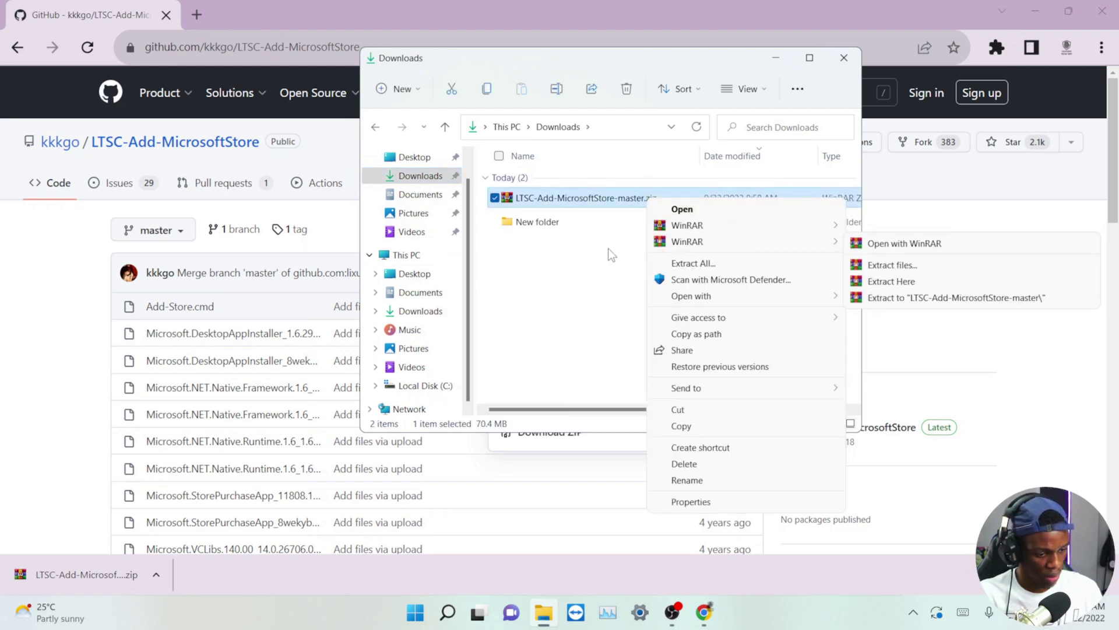
click(682, 264)
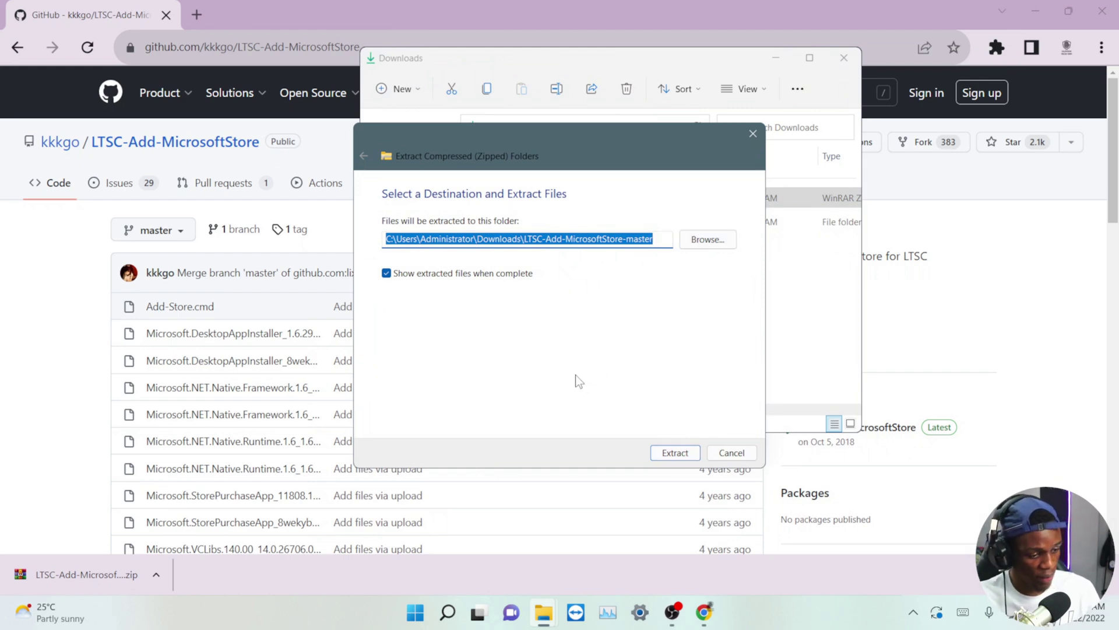
click(675, 453)
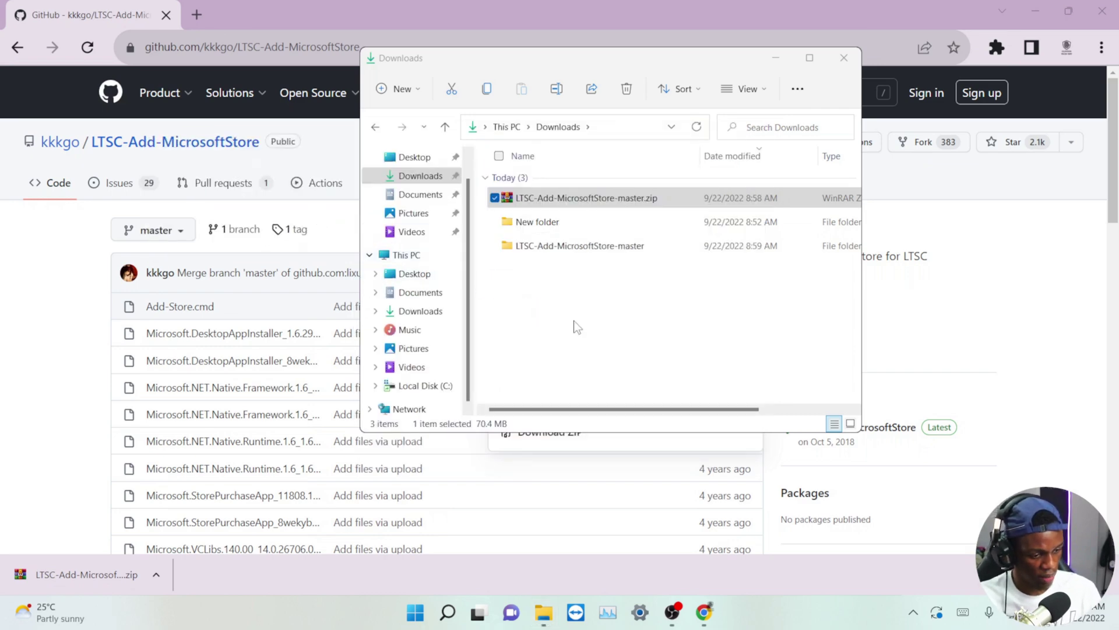
click(847, 77)
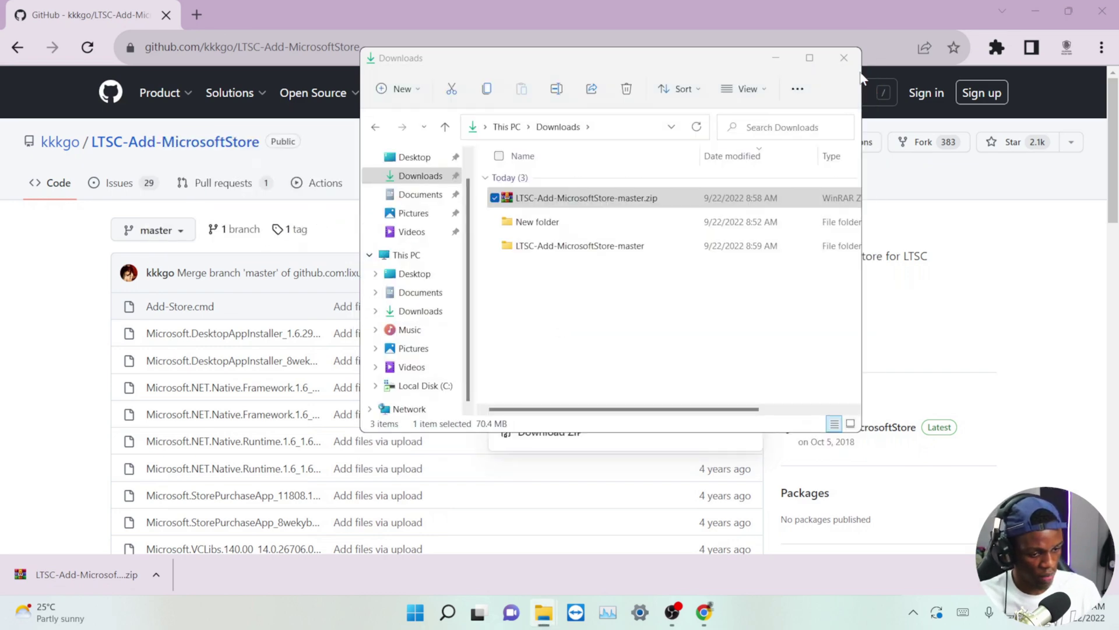
click(523, 289)
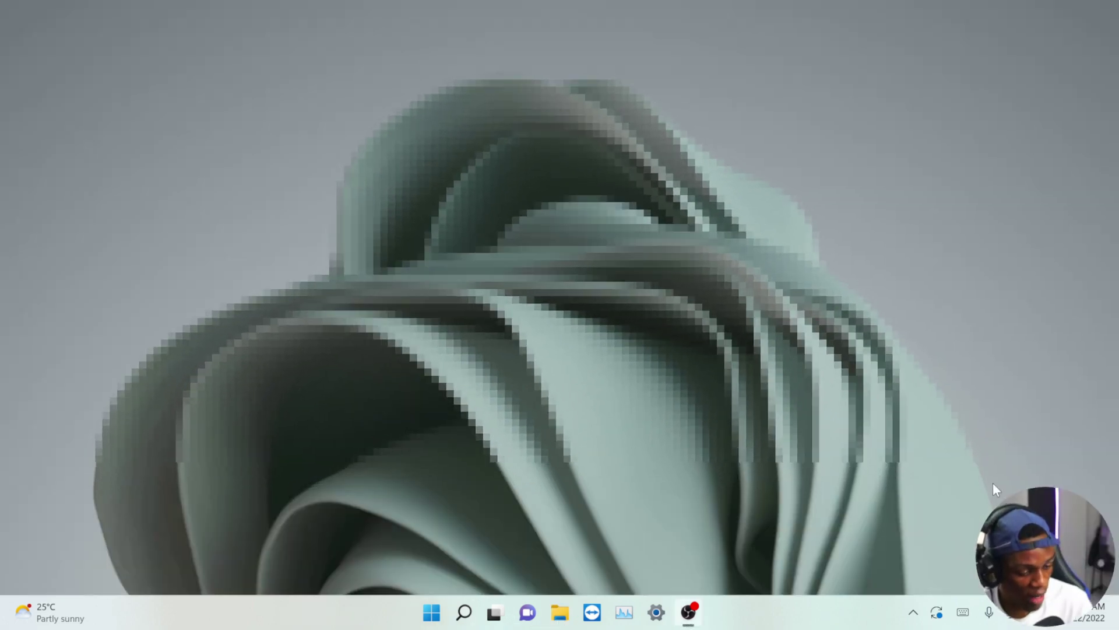
Turn Developer Mode on under Privacy & security > For developers, confirming with Yes
click(657, 612)
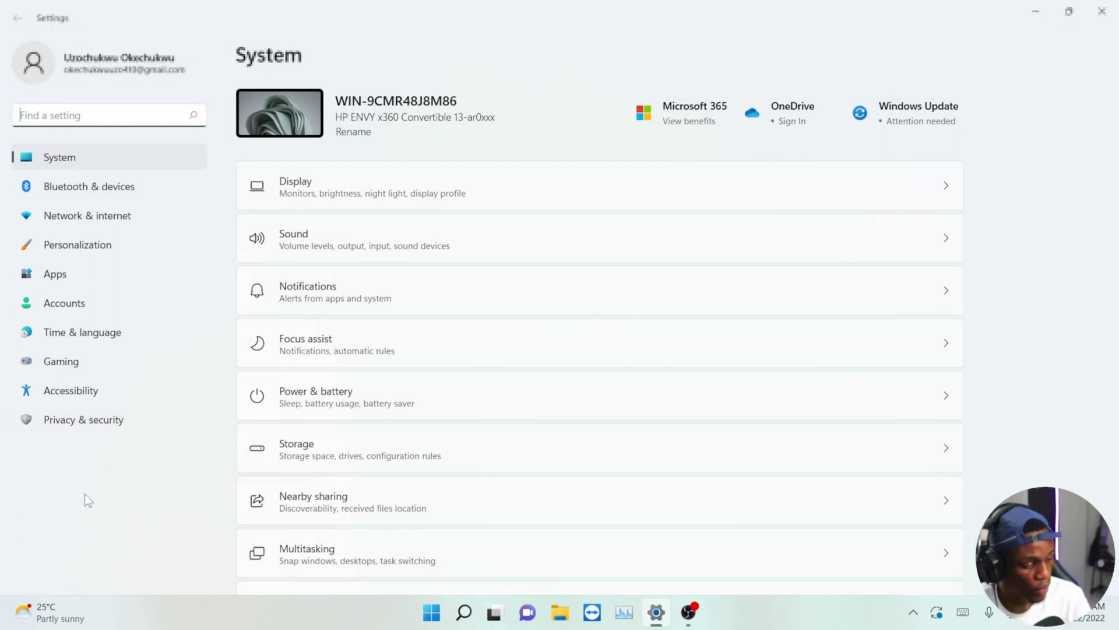
click(92, 421)
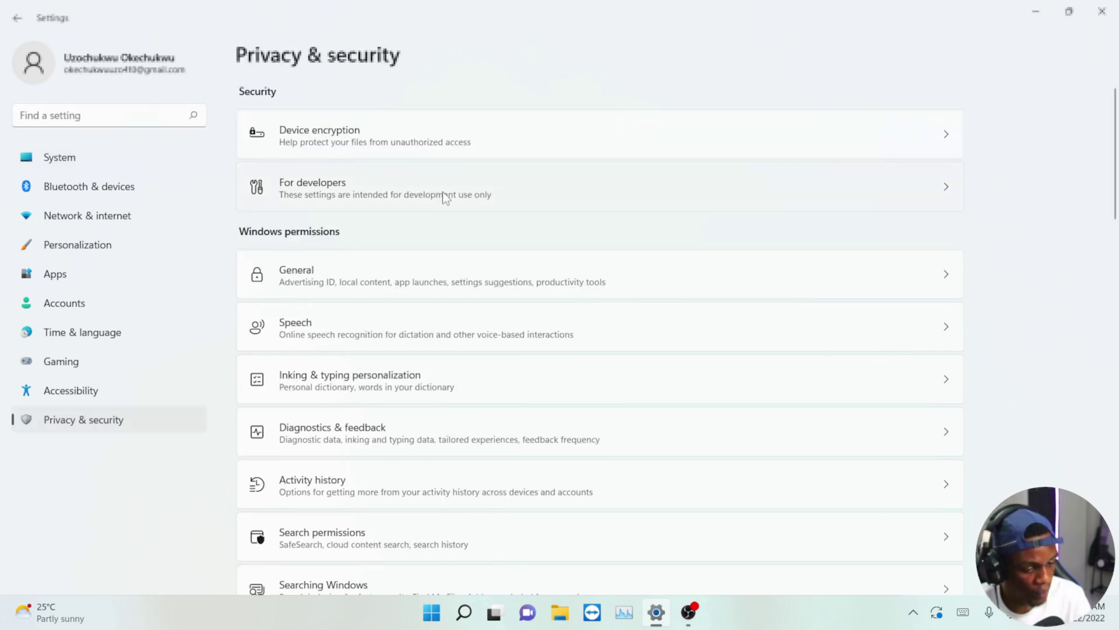
click(460, 205)
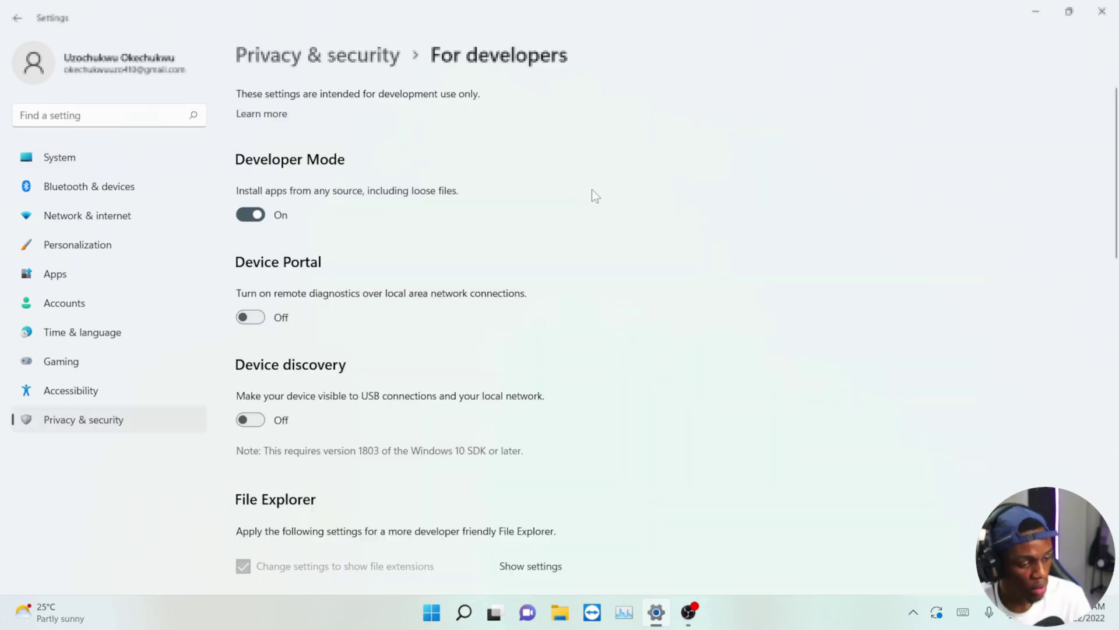
click(257, 217)
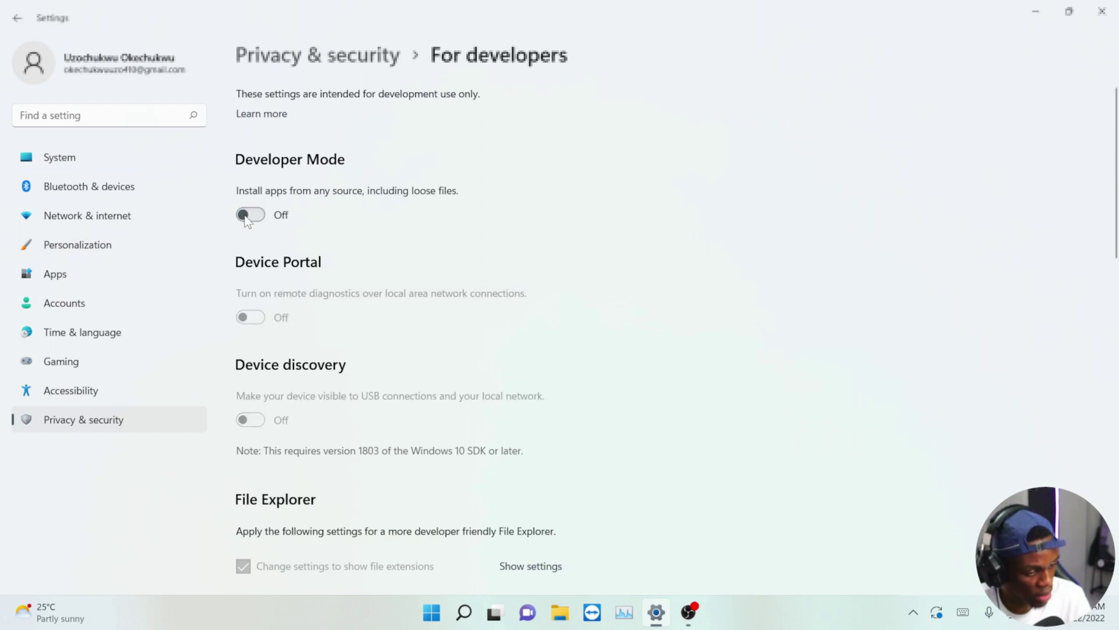
click(245, 216)
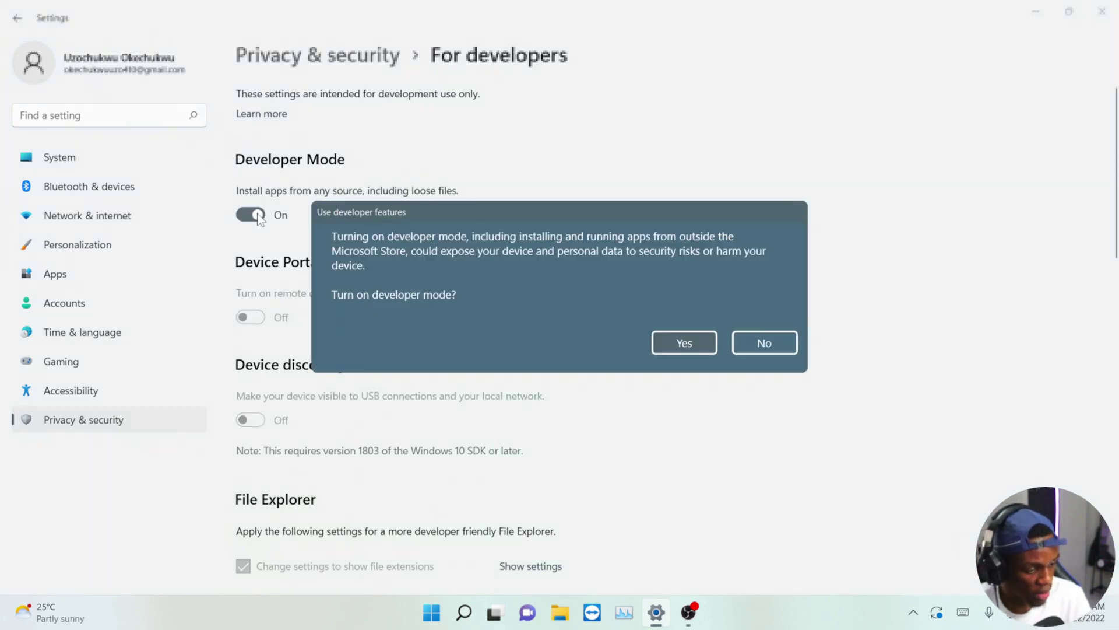
click(680, 336)
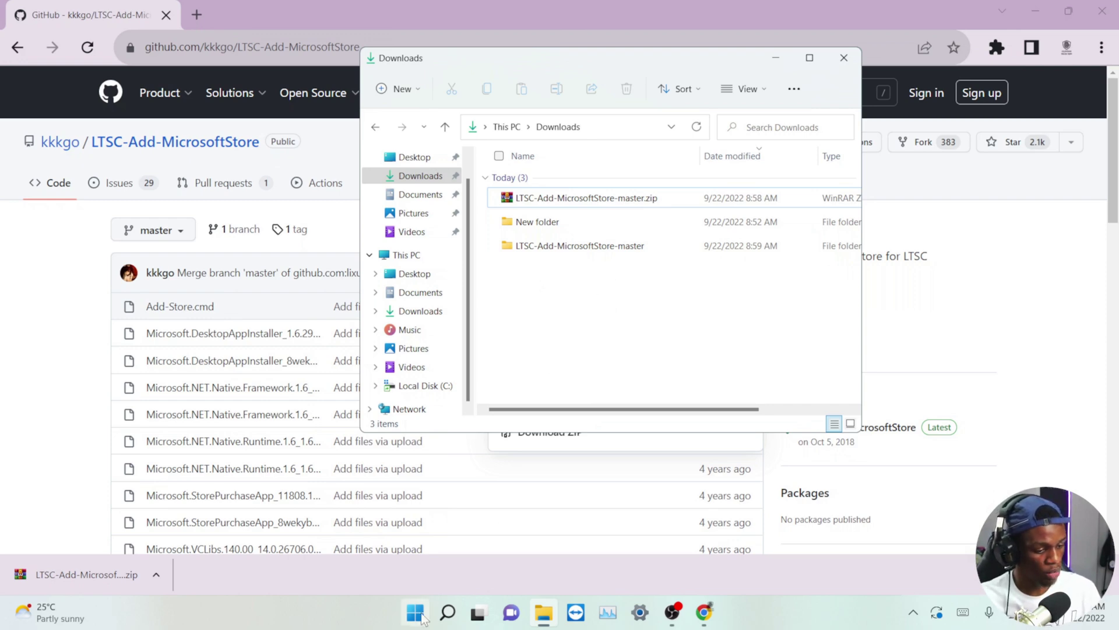
Search Windows for 'windows store' with results filtered to Apps
click(448, 614)
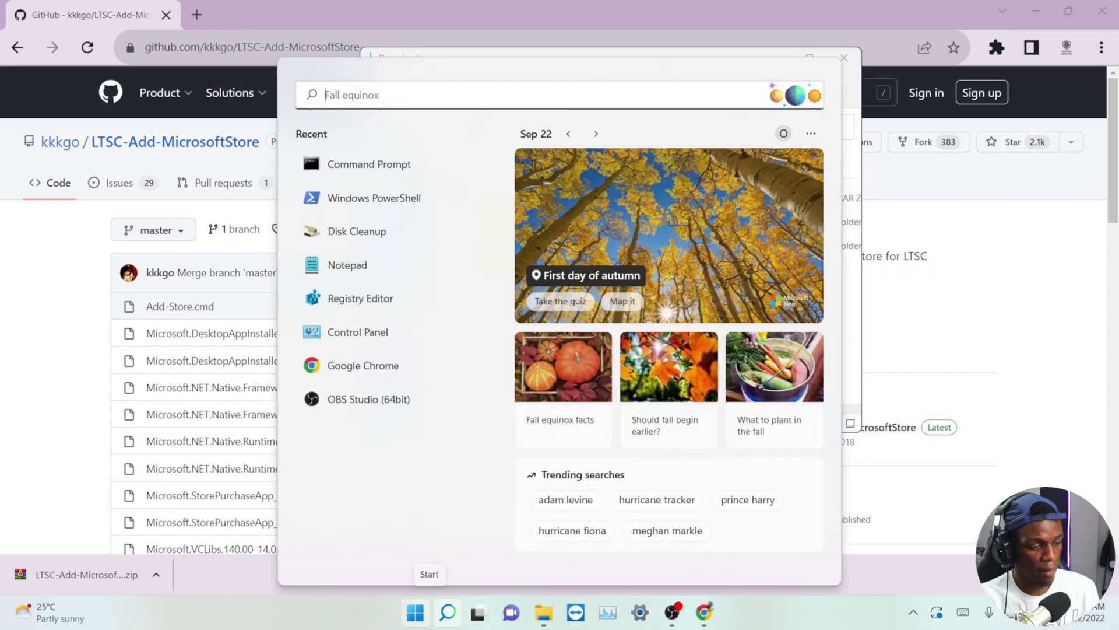
text(mi)
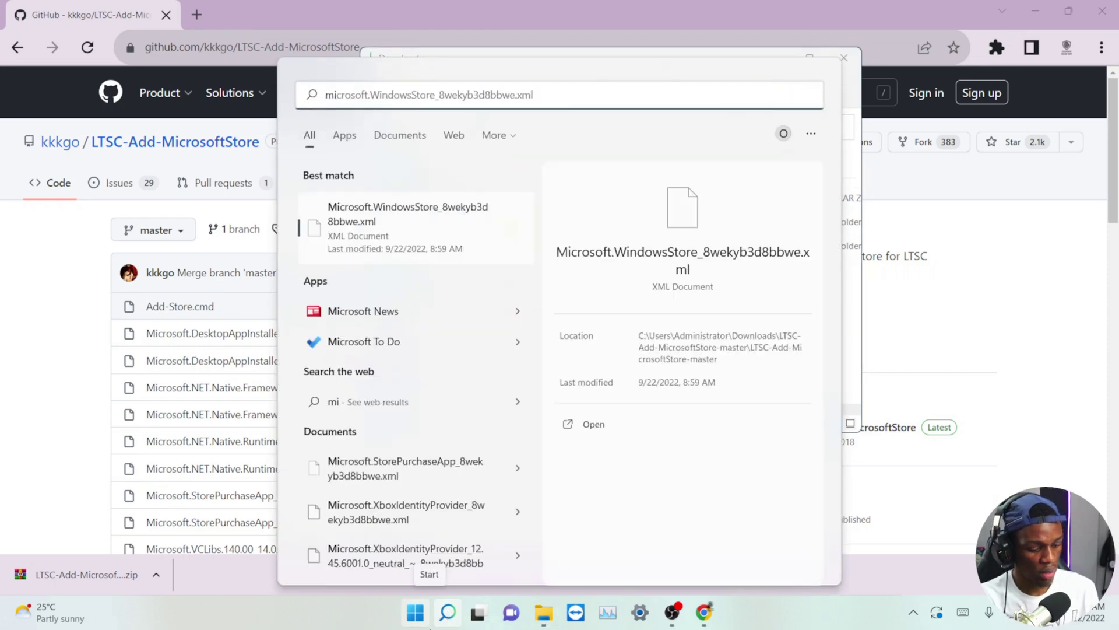
text(cr)
key(BackSpace)
key(BackSpace)
key(BackSpace)
key(BackSpace)
text(windows)
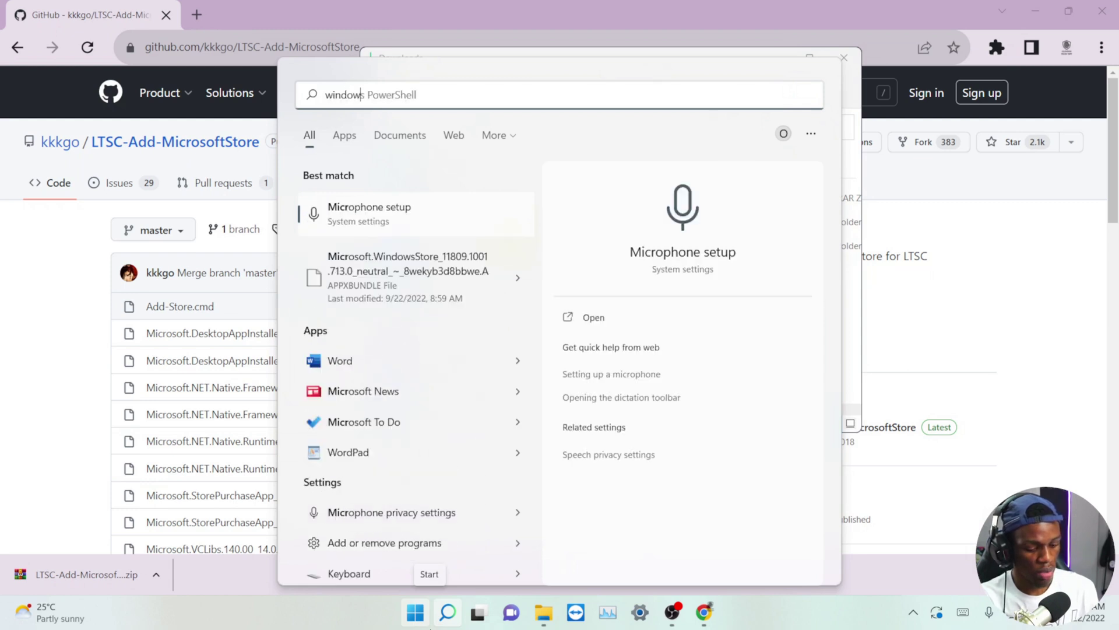
text( s)
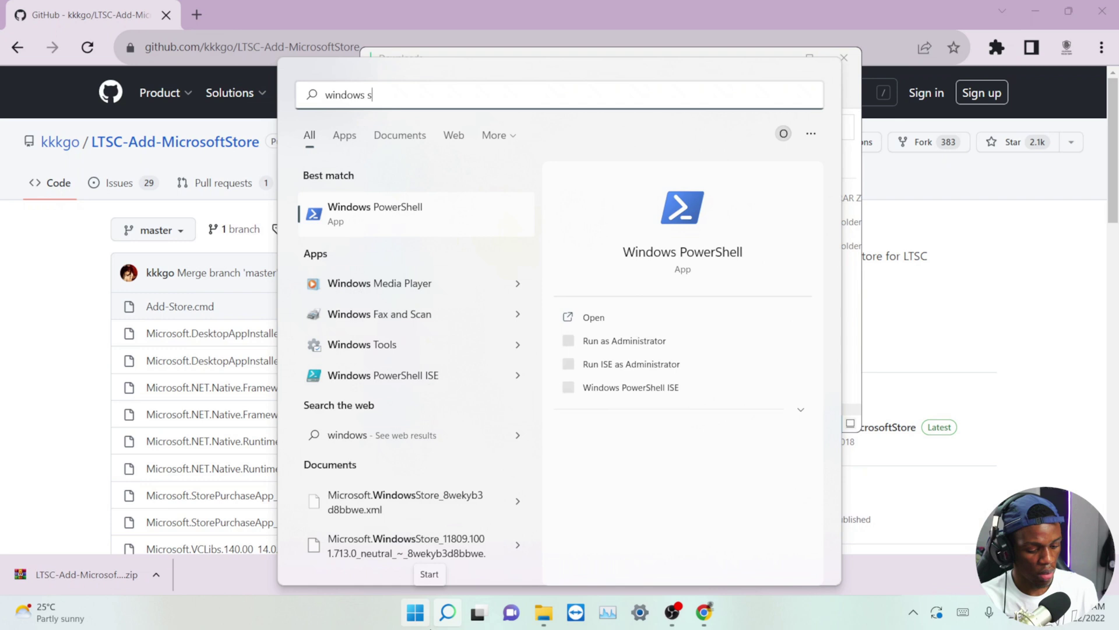
text(tore)
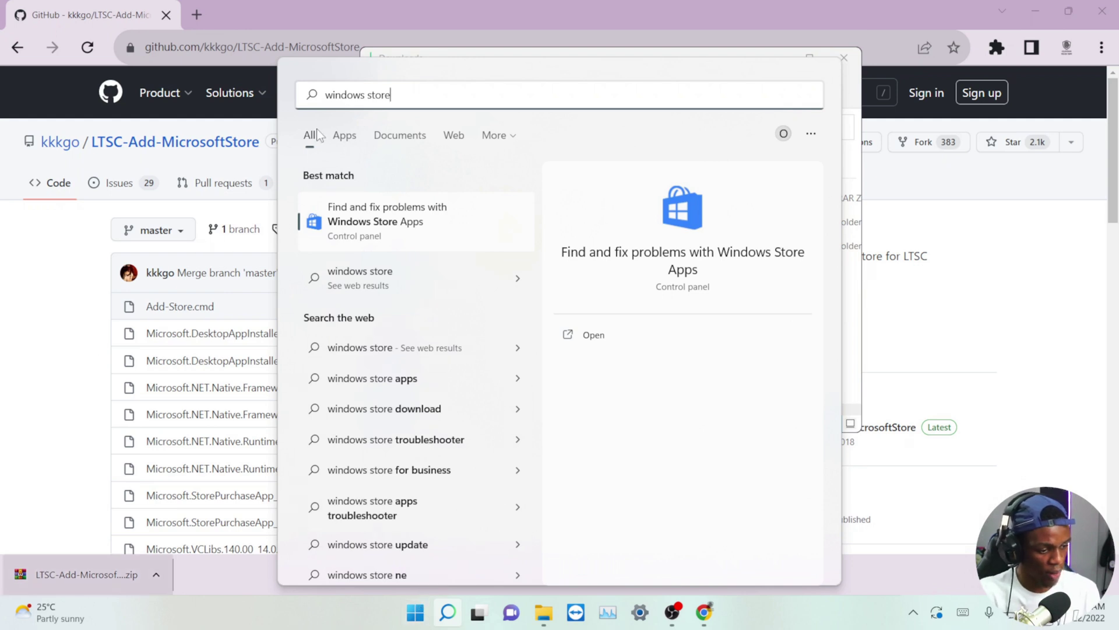
click(344, 136)
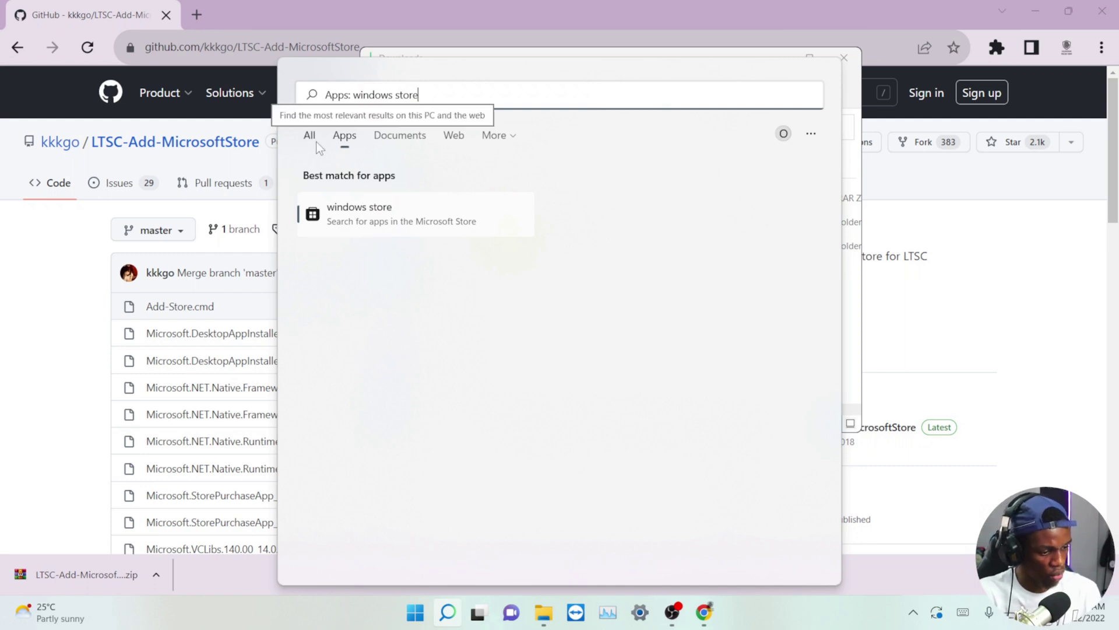
Scroll through the Start menu's pinned apps looking for the Store
click(415, 612)
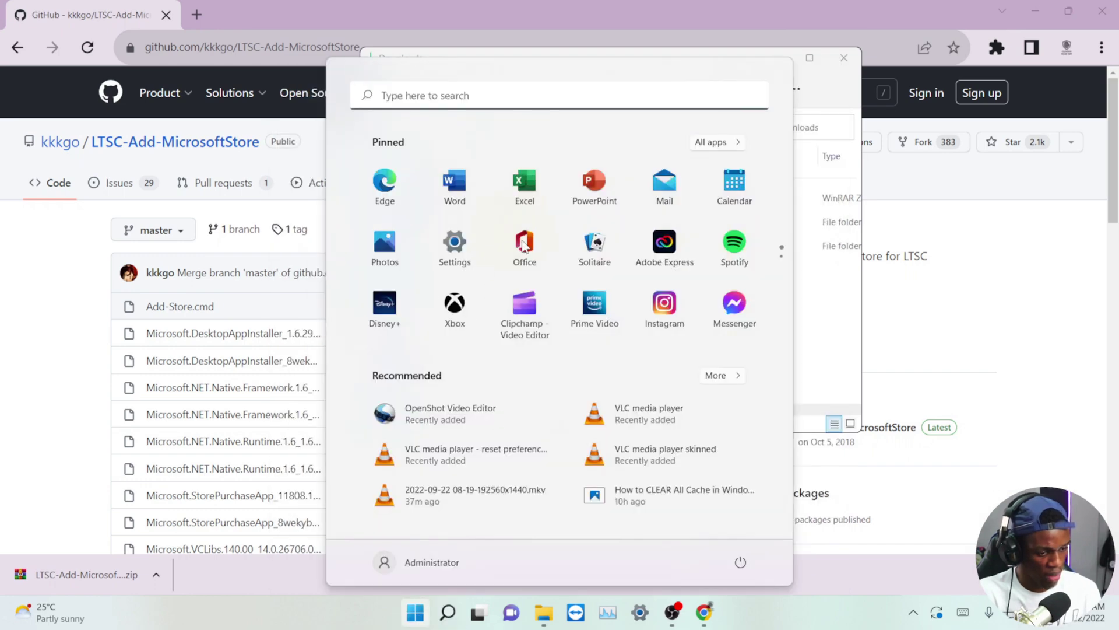
scroll(516, 253, down, 1)
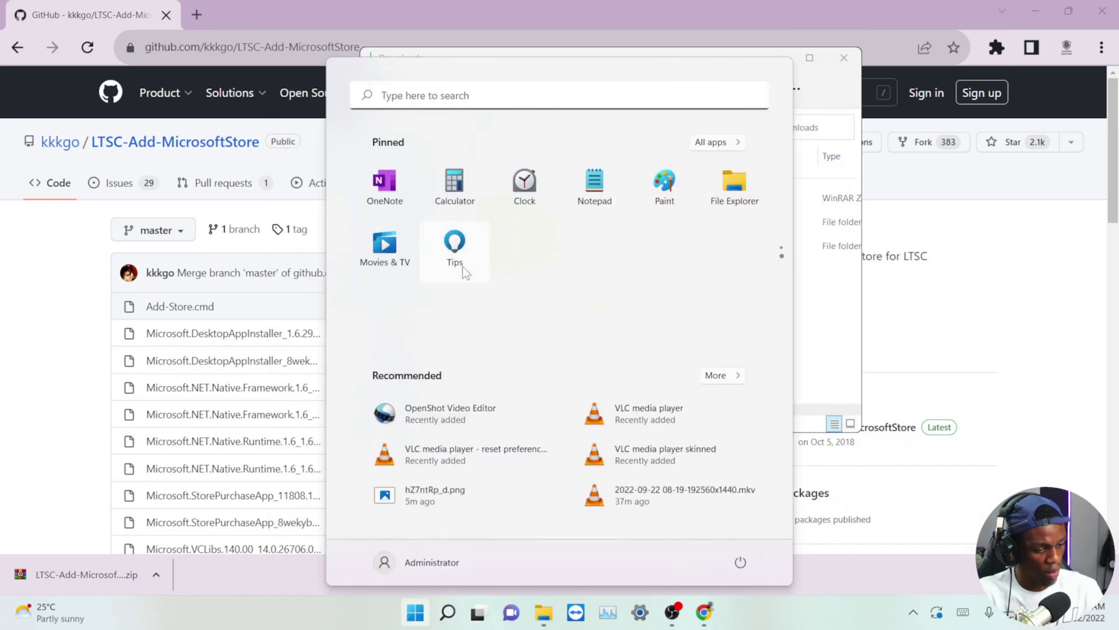
scroll(463, 266, up, 1)
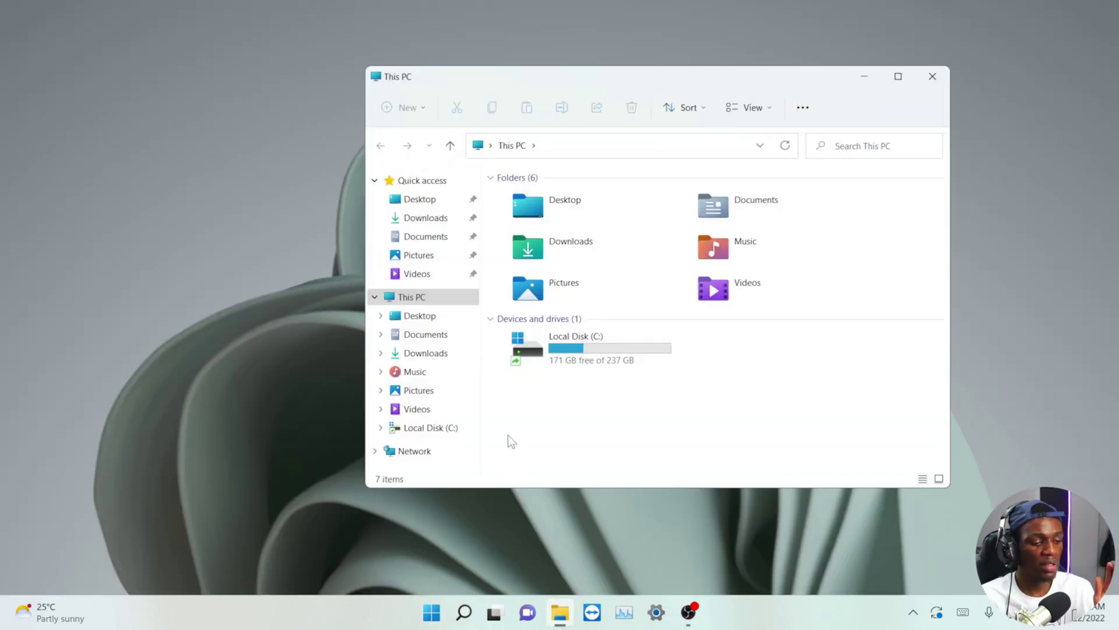
Open Downloads, then LTSC-Add-MicrosoftStore-master and its inner same-named folder
click(423, 218)
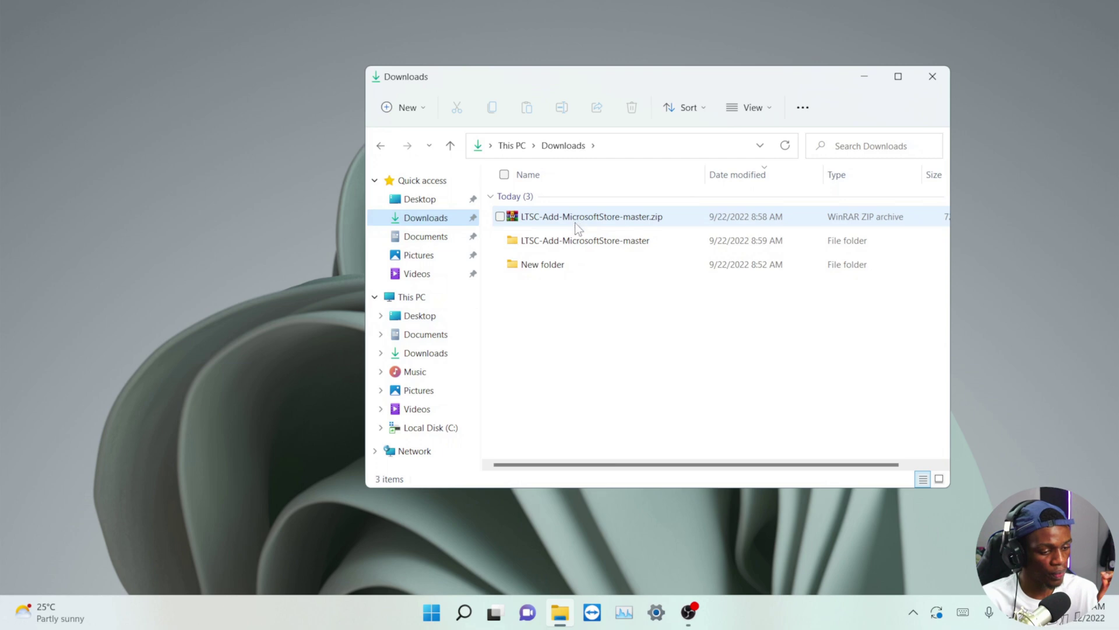
double_click(773, 242)
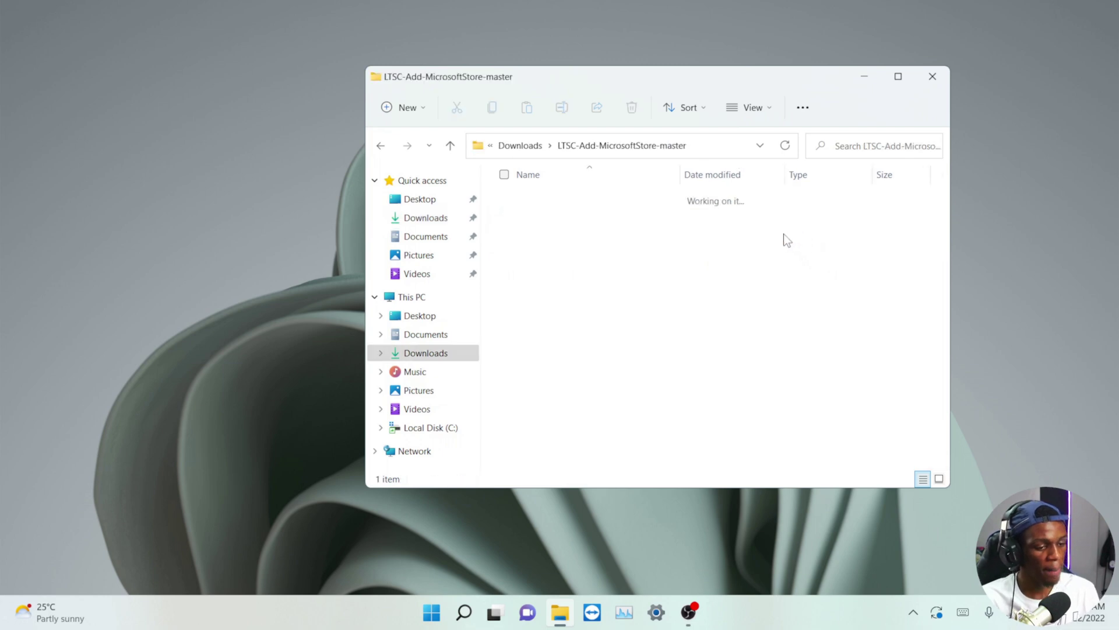
double_click(664, 201)
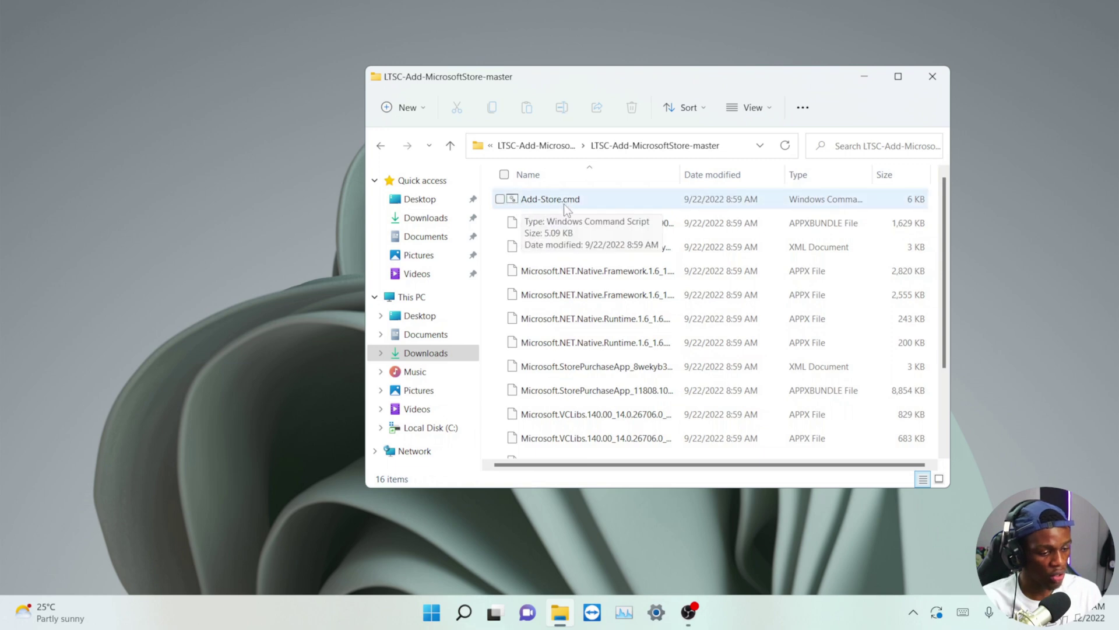
Run Add-Store.cmd as administrator
right_click(599, 197)
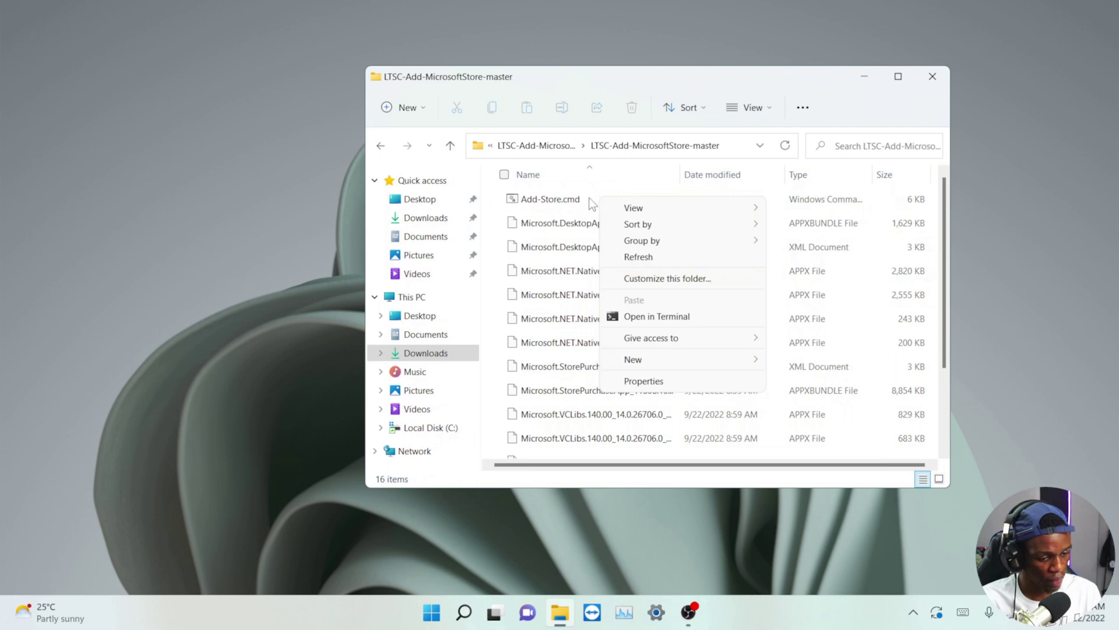
right_click(574, 201)
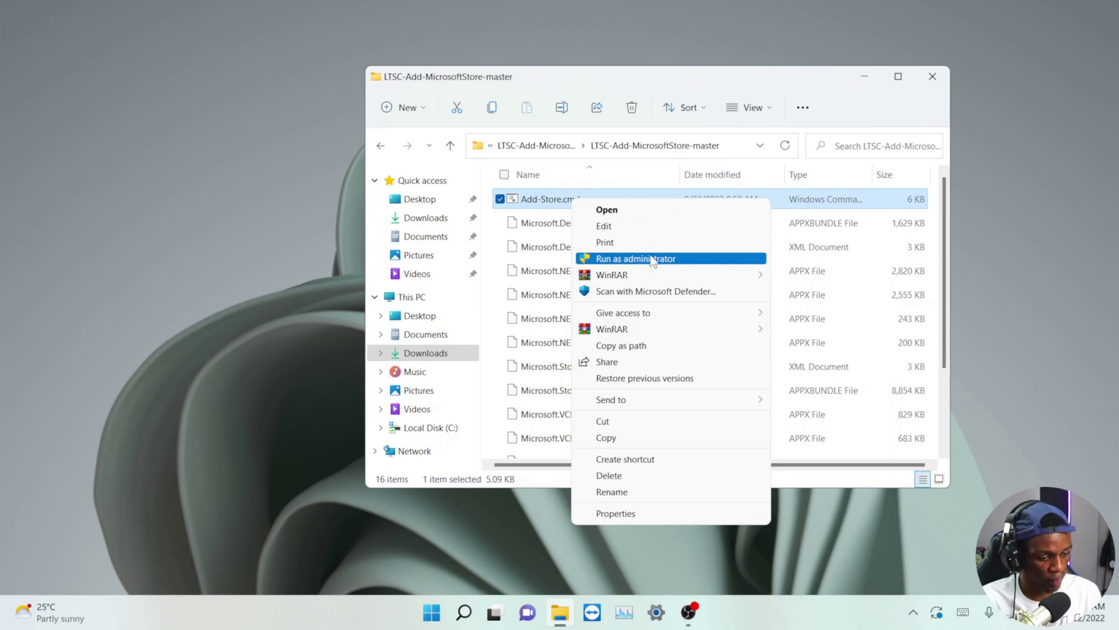
click(652, 261)
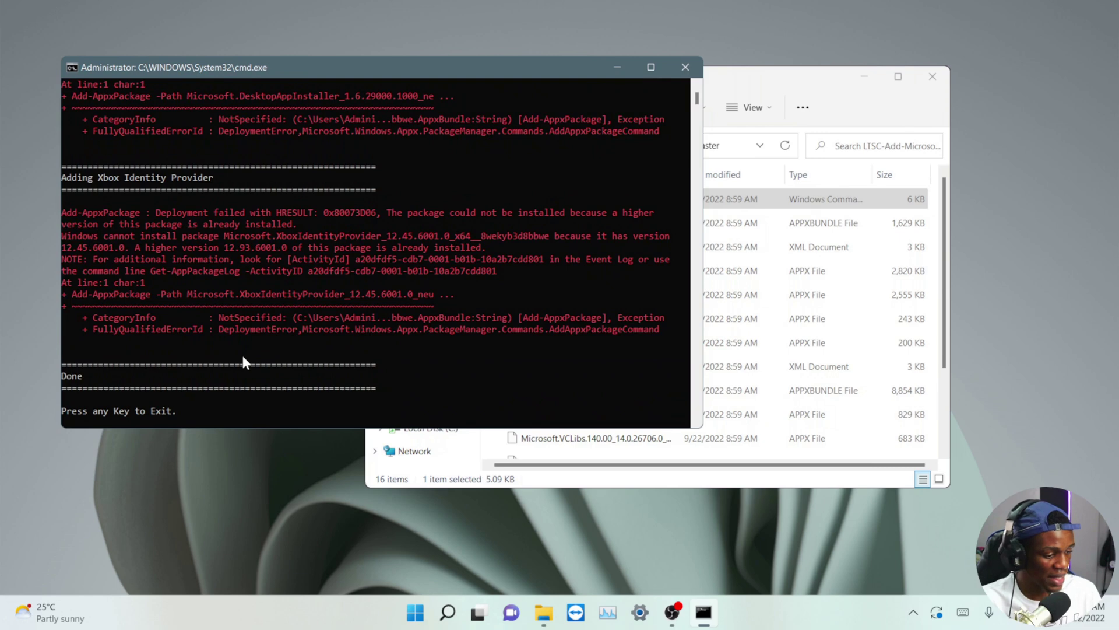
Once the script reports Done, press a key to close the Command Prompt console
key(Return)
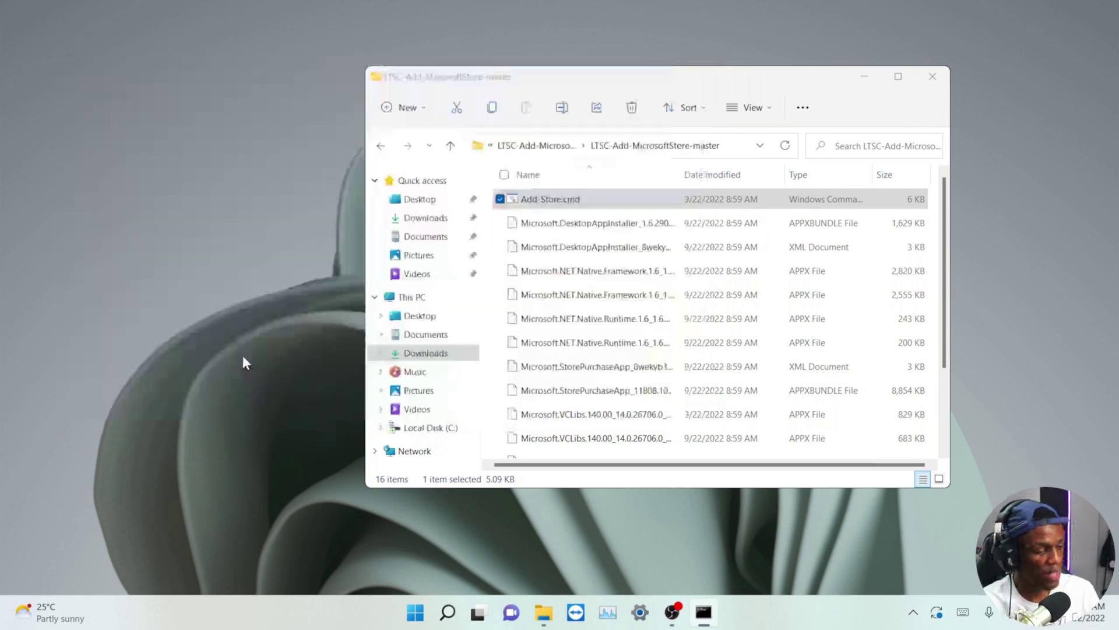